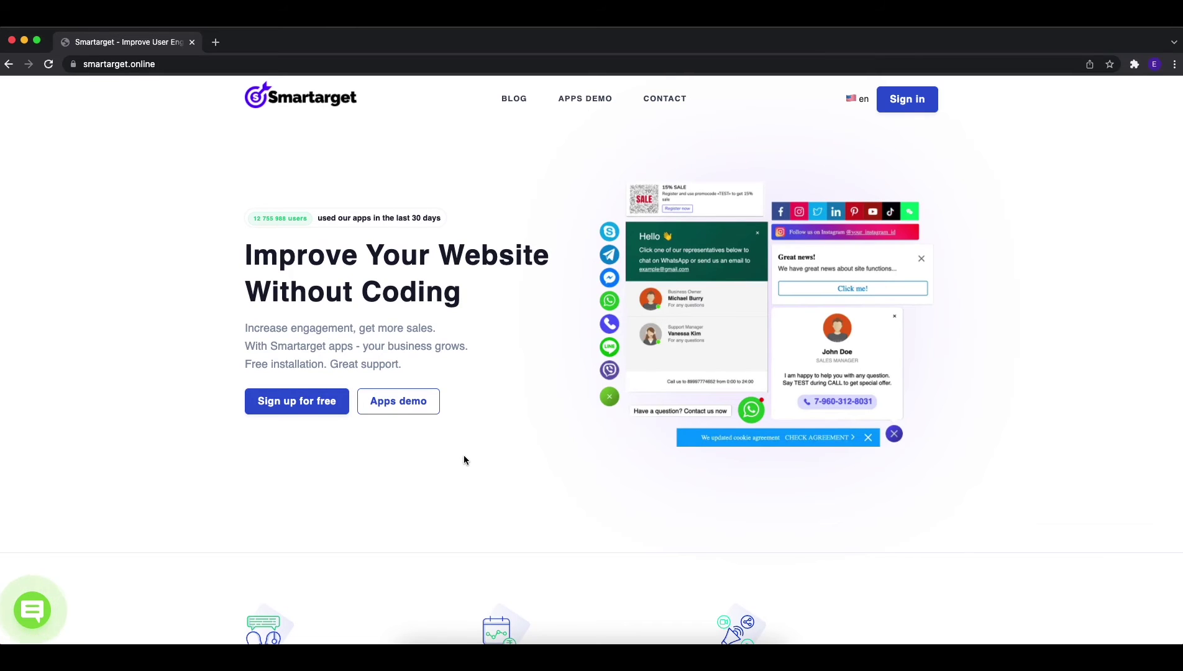
# Show the Instagram follow us app settings in the Apps Demo and select the placeholder account text
pyautogui.click(573, 105)
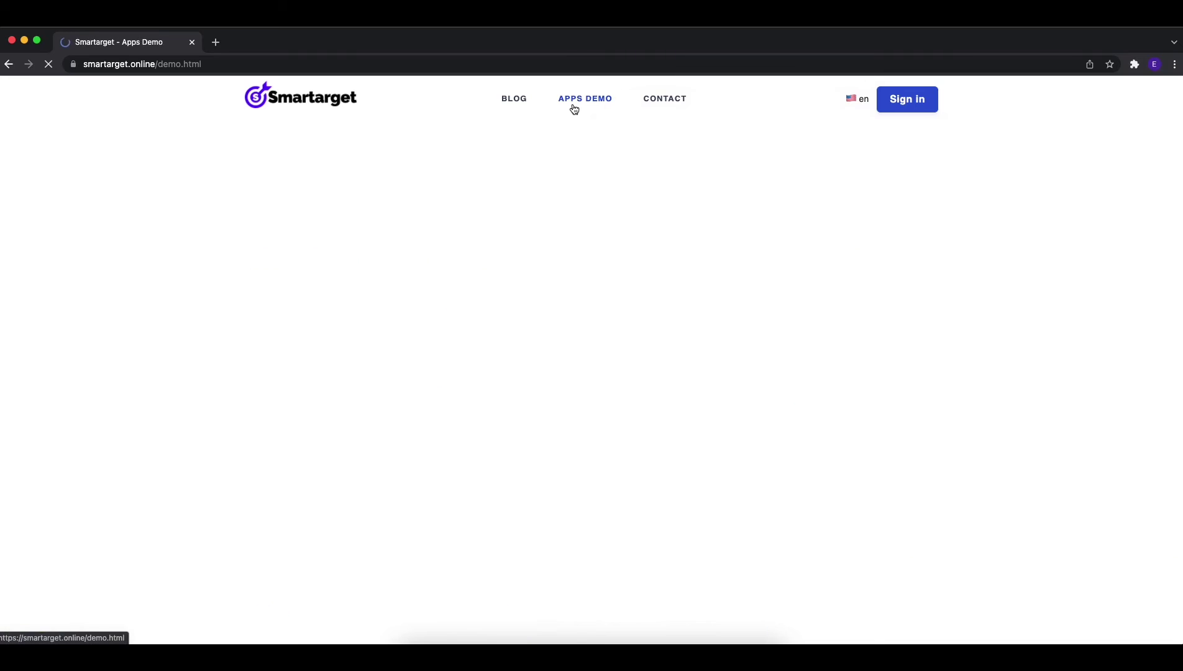
pyautogui.scroll(-2, 100, 469)
pyautogui.scroll(-3, 100, 470)
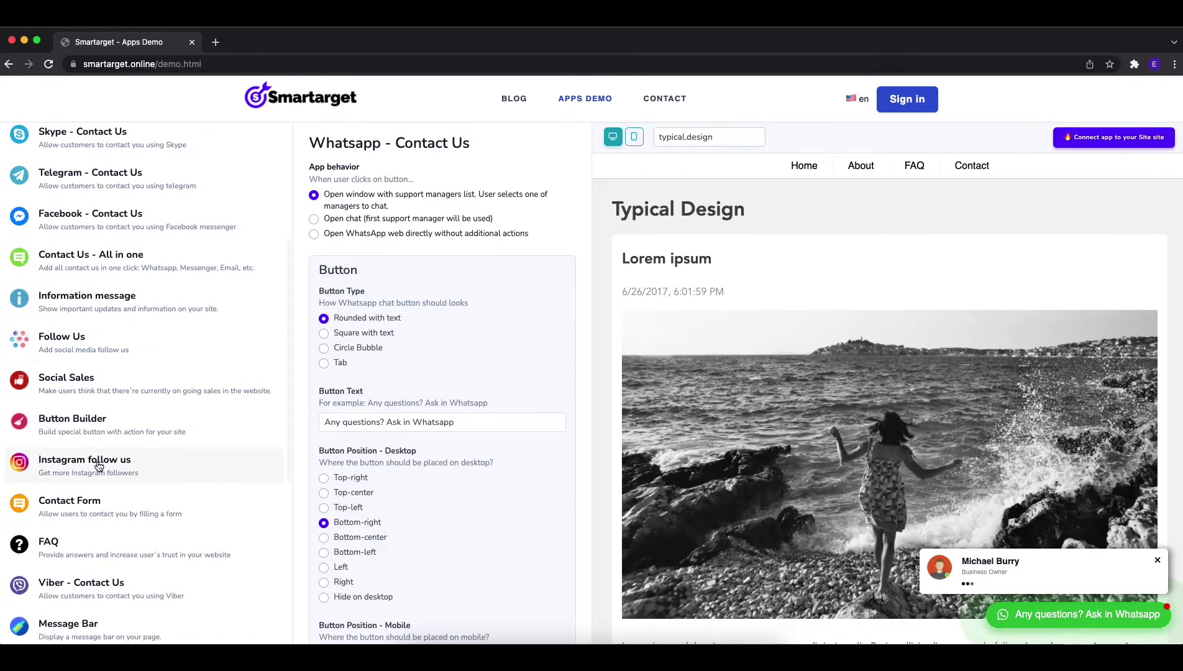
pyautogui.click(101, 462)
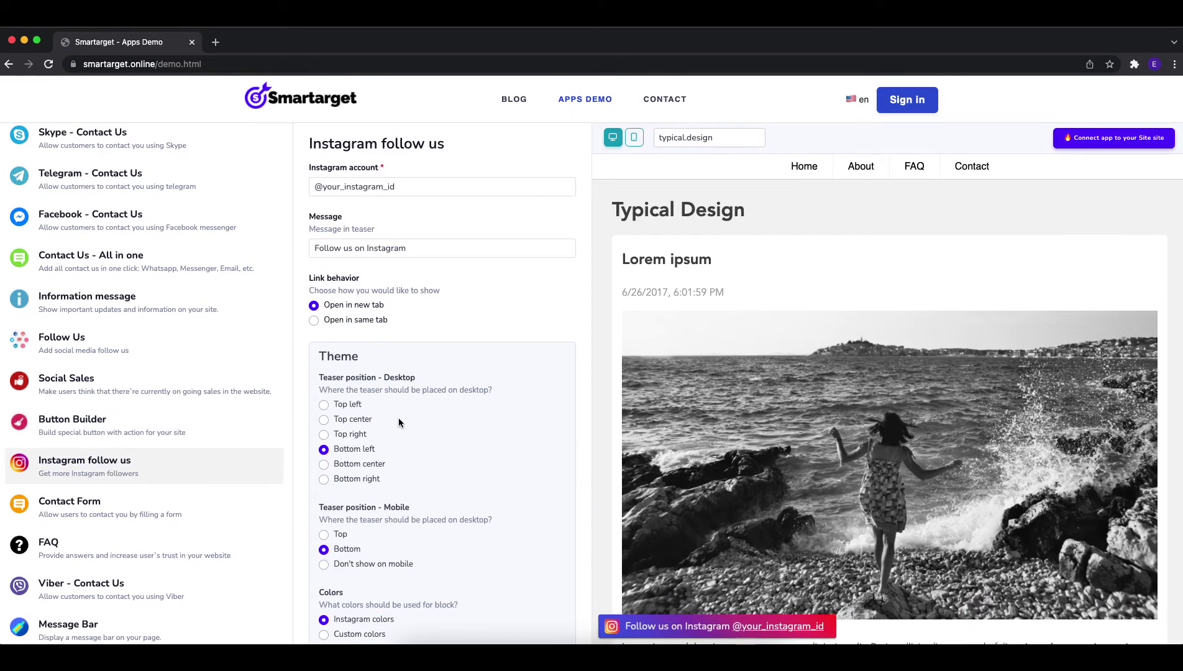
pyautogui.moveTo(395, 186); pyautogui.dragTo(311, 187)
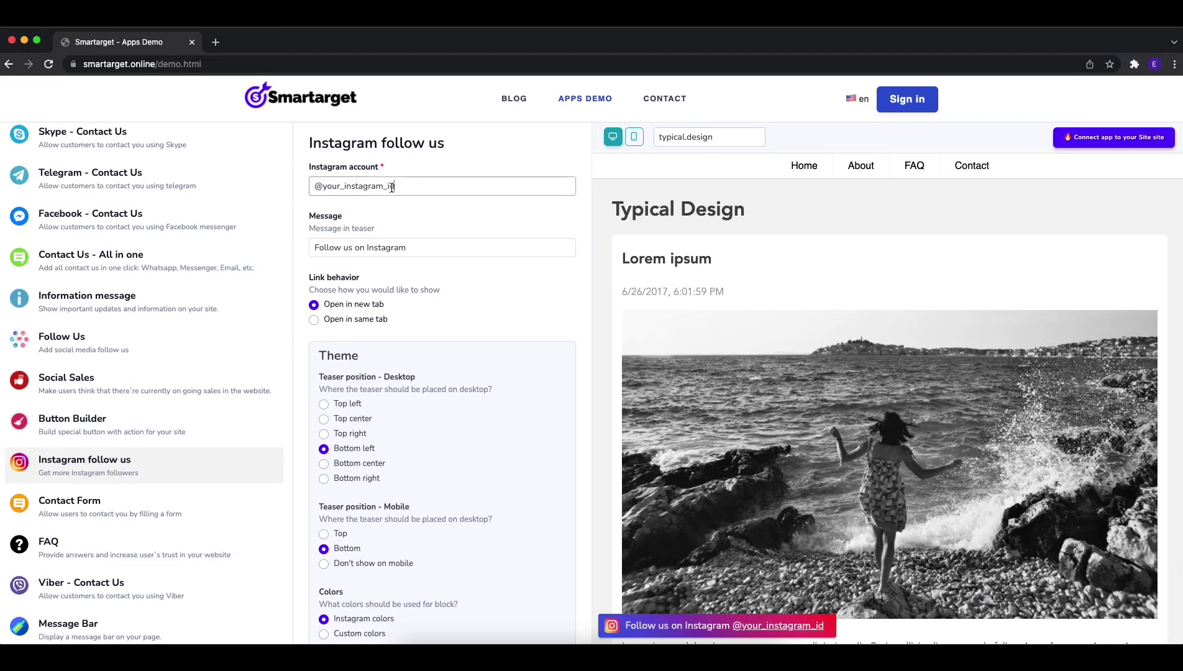
# Place the desktop teaser at Top center and keep Instagram colors
pyautogui.click(350, 421)
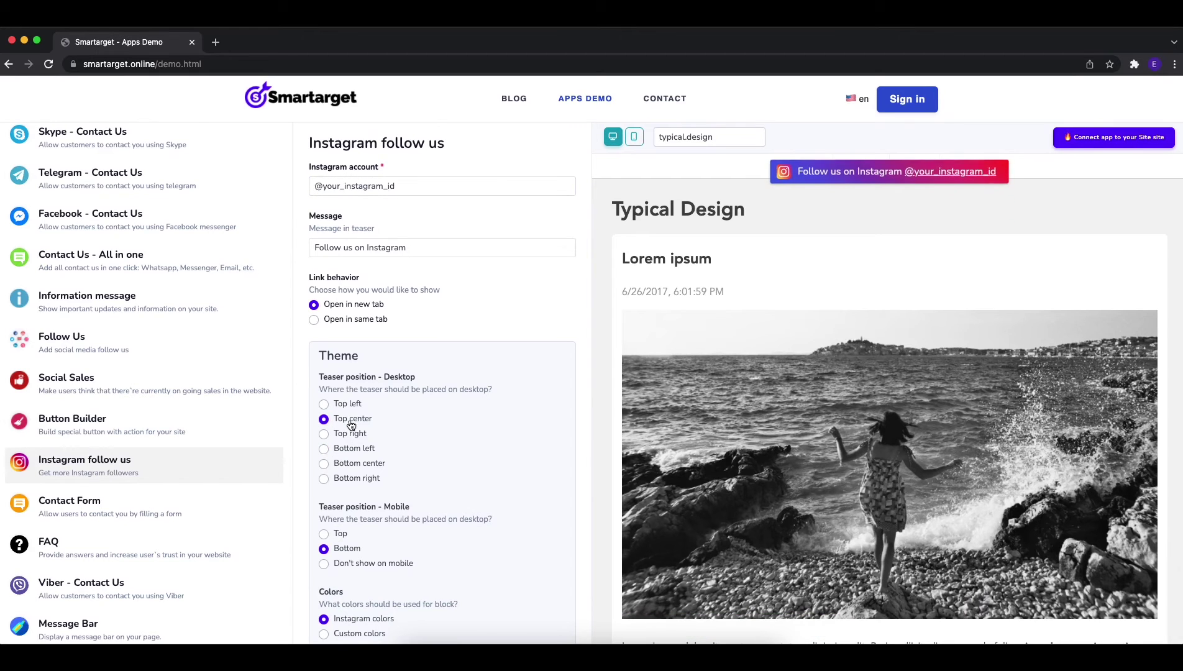
pyautogui.scroll(-3, 351, 425)
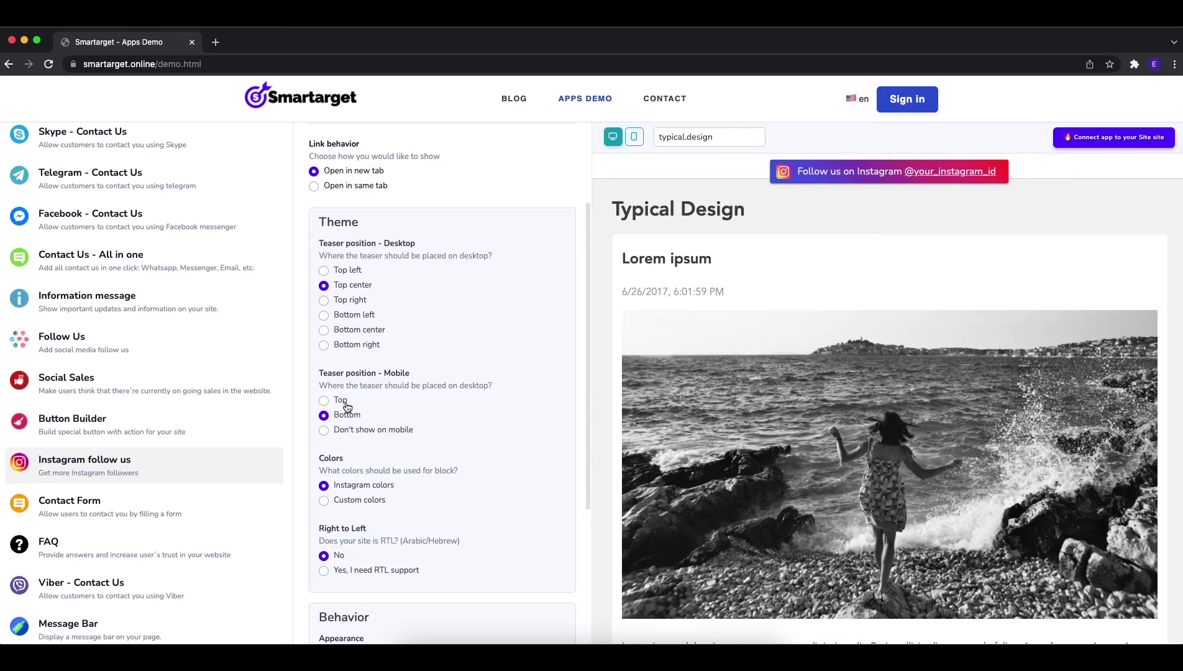
pyautogui.scroll(-2, 351, 416)
pyautogui.click(360, 428)
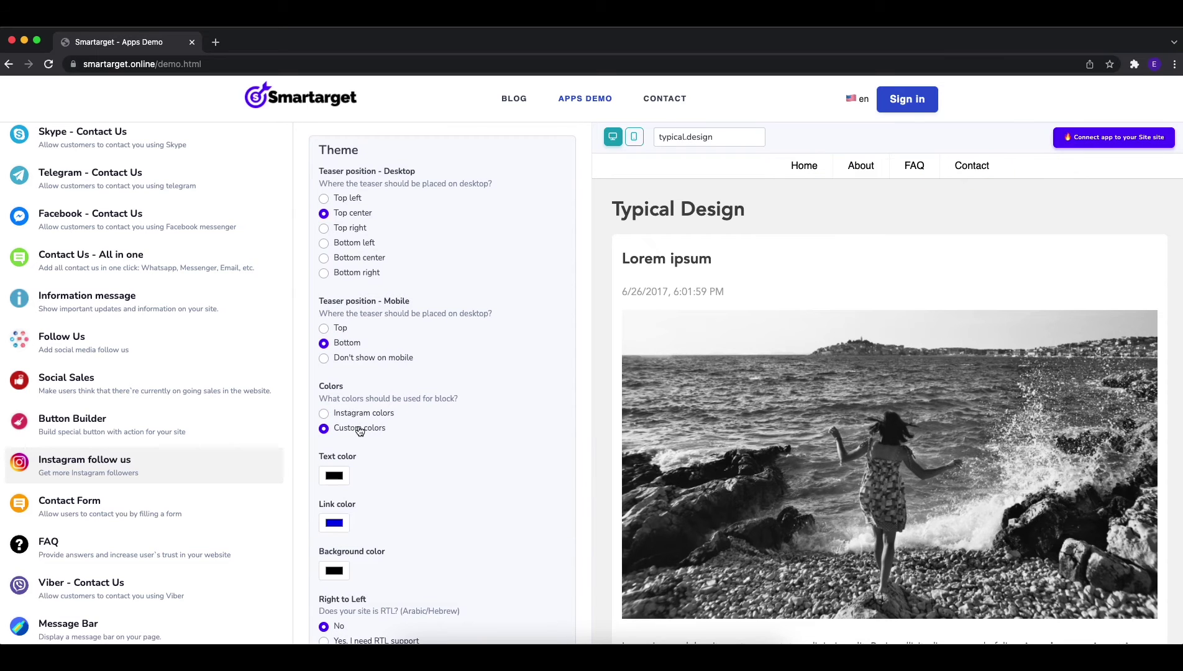
pyautogui.click(363, 414)
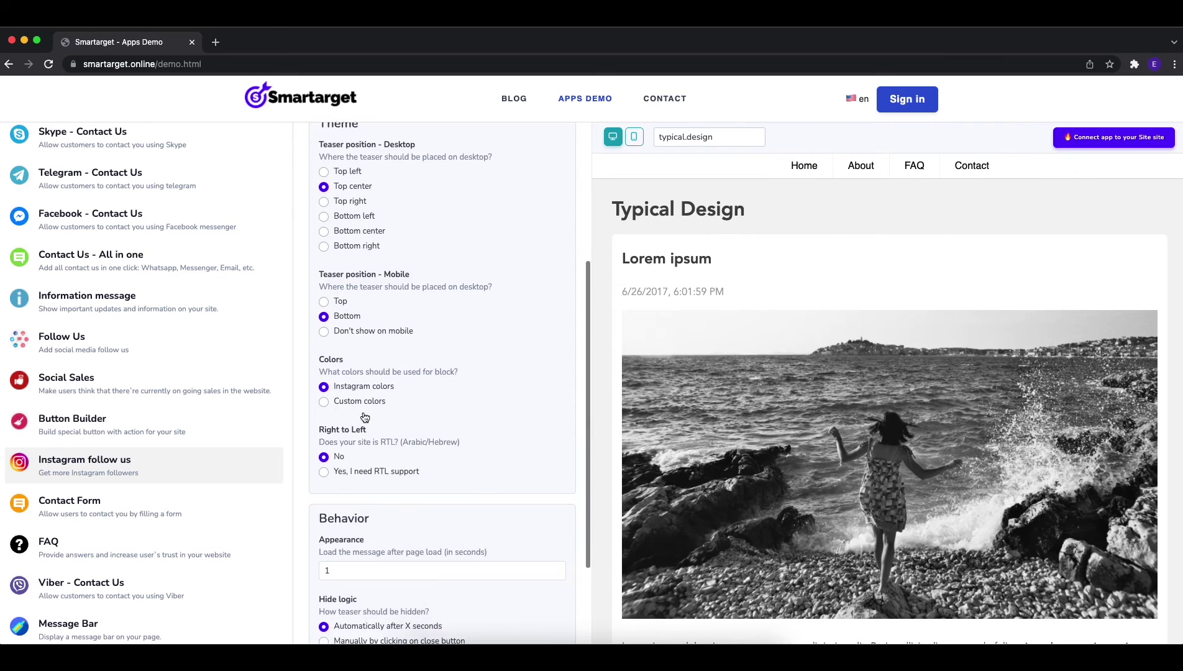
pyautogui.scroll(-2, 364, 418)
pyautogui.scroll(5, 365, 418)
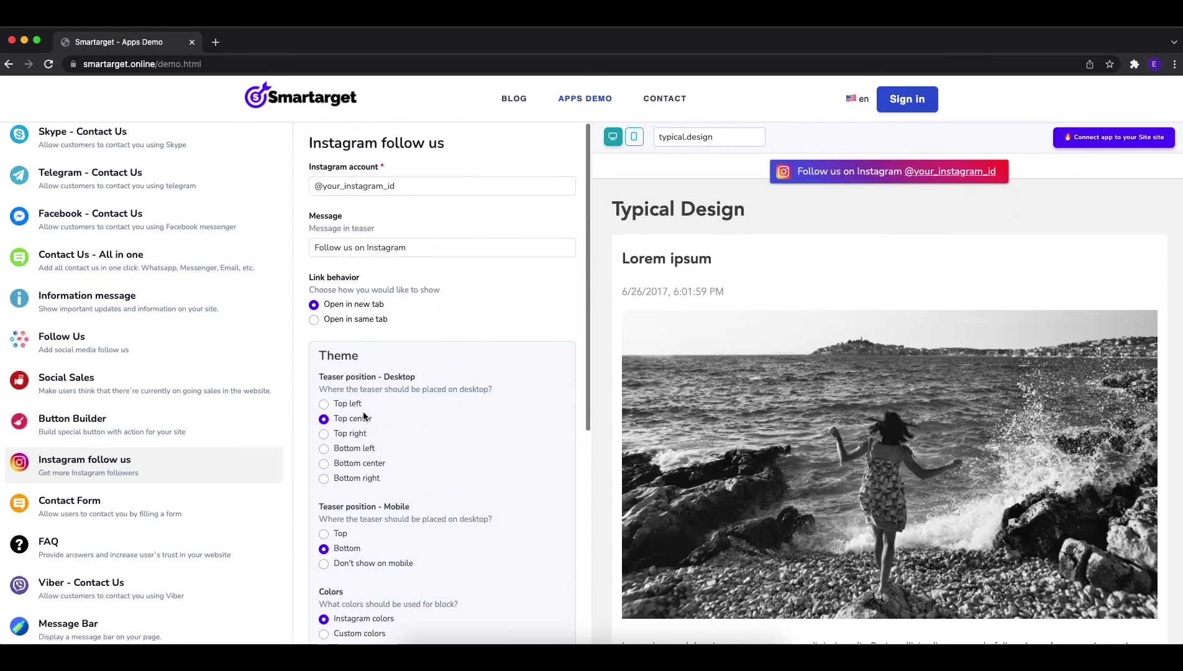
pyautogui.scroll(-2, 363, 416)
pyautogui.scroll(-4, 363, 417)
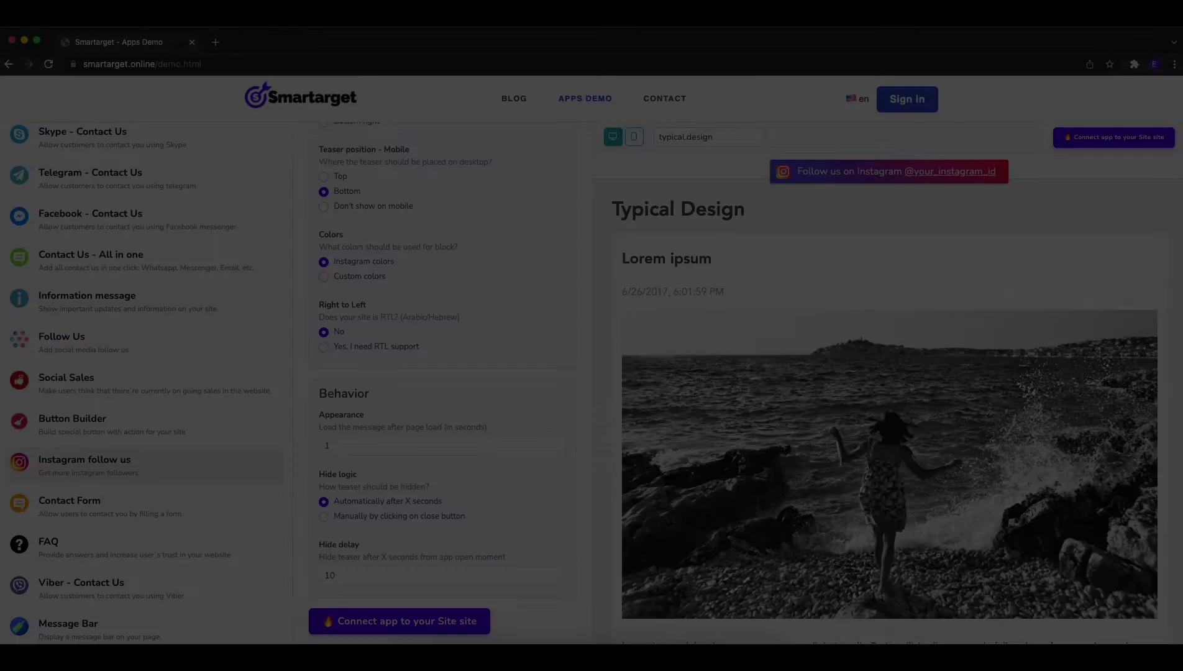
pyautogui.write('ttps://')
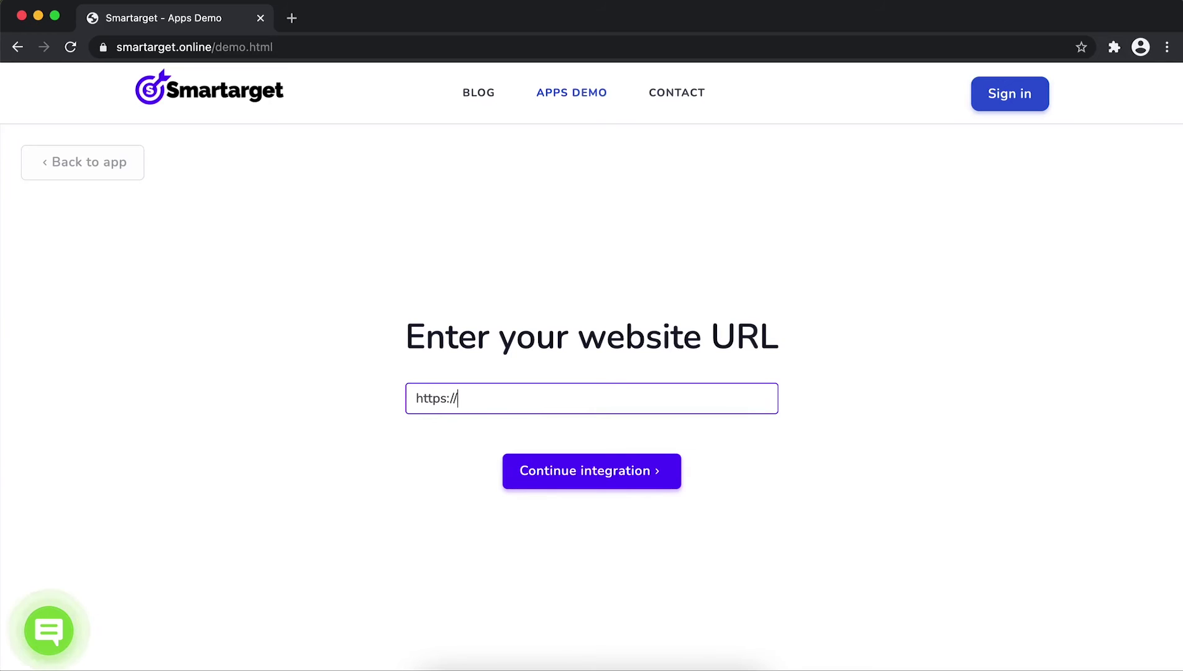
pyautogui.write('example.com')
pyautogui.press('Return')
pyautogui.click(526, 307)
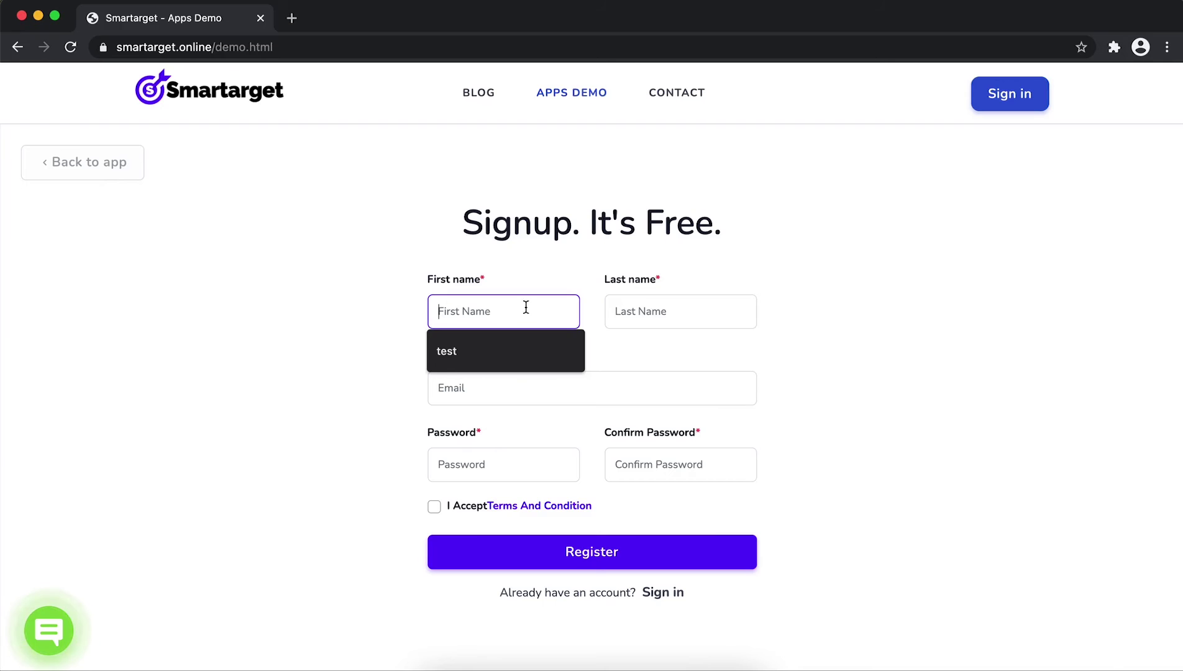
pyautogui.write('Jon')
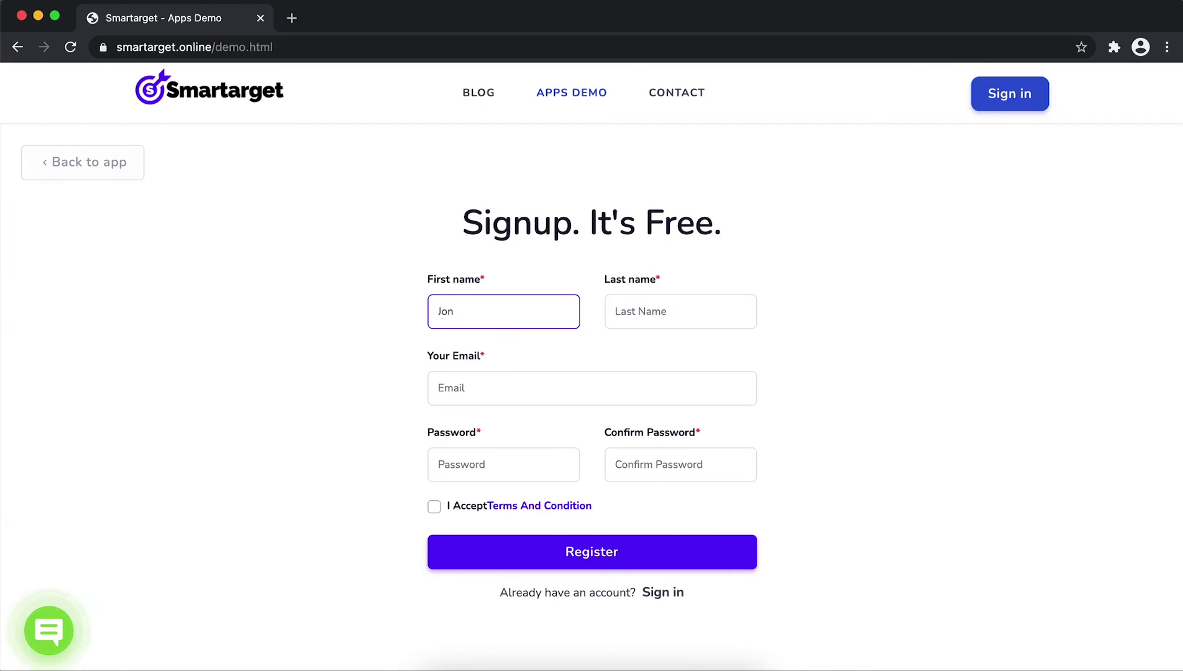
pyautogui.write('hn')
# Fill John Doe's last name, email, password and password confirmation in the signup form
pyautogui.press('Tab')
pyautogui.write('D')
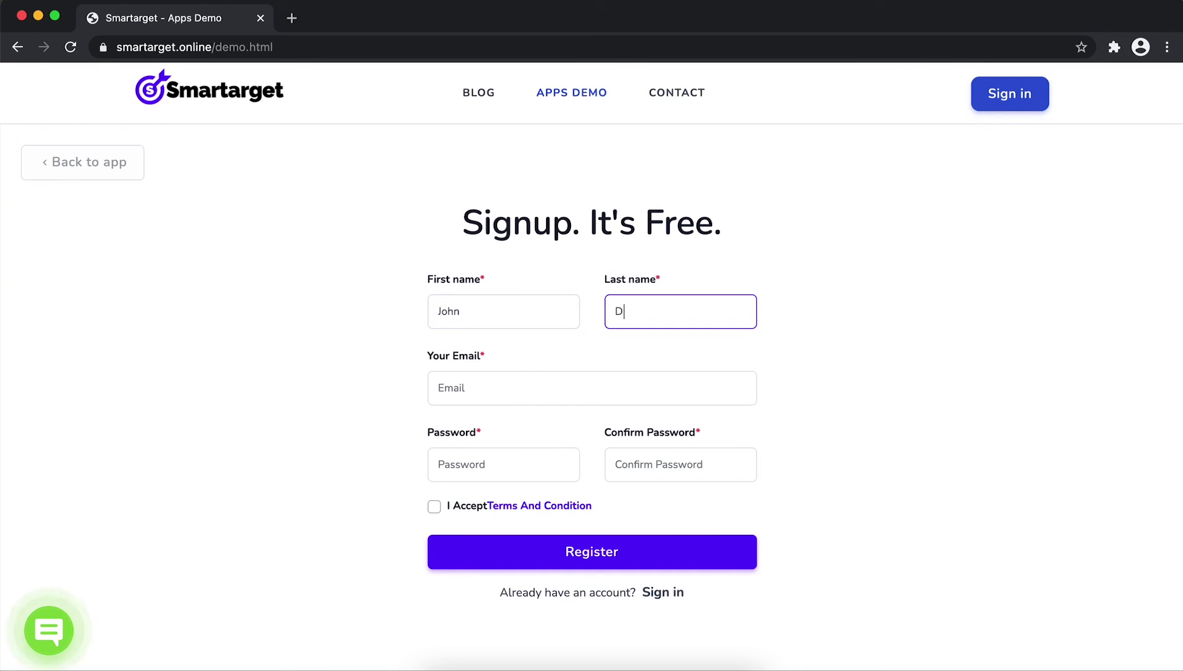
pyautogui.press('Tab')
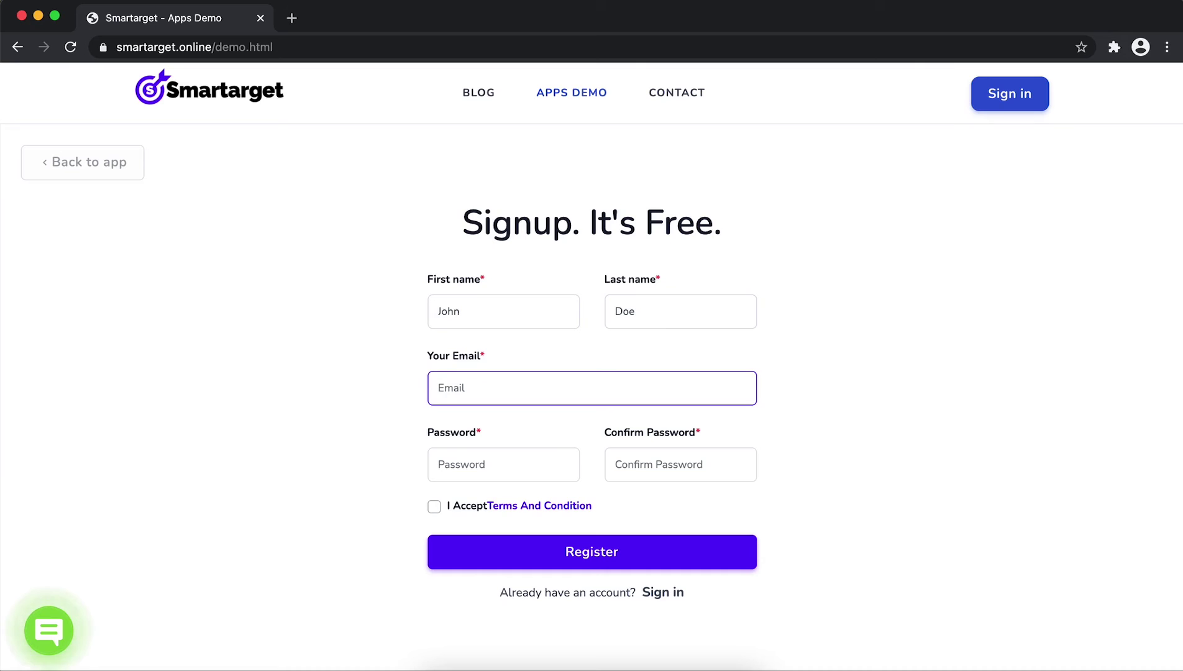
pyautogui.write('john')
pyautogui.write('@doe')
pyautogui.write('.com')
pyautogui.press('Tab')
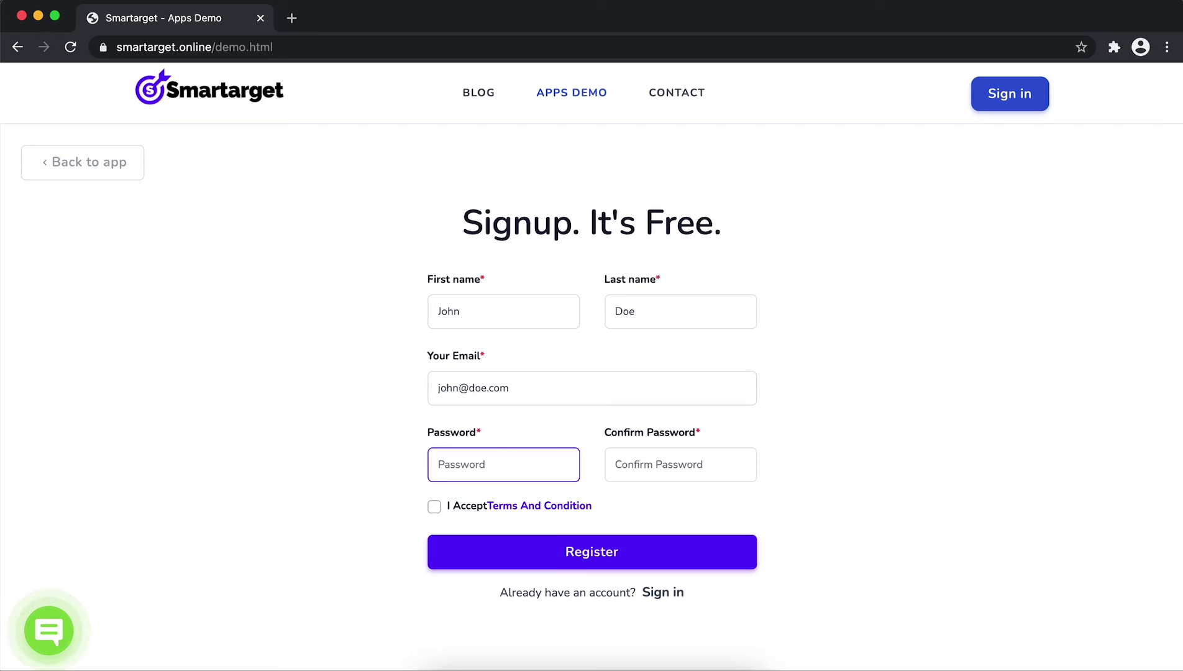
pyautogui.write('•')
pyautogui.press('Tab')
pyautogui.write('•')
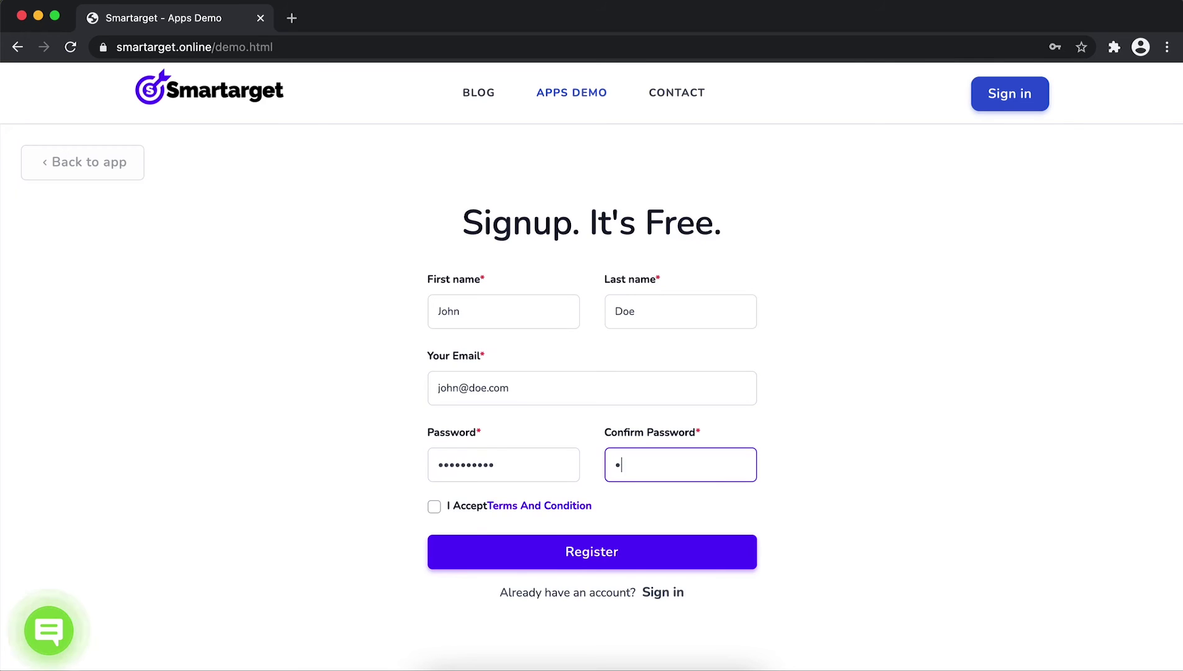
pyautogui.write('••••')
# Accept the terms, register the account, and dismiss Chrome's save-password bubble
pyautogui.click(434, 507)
pyautogui.click(522, 547)
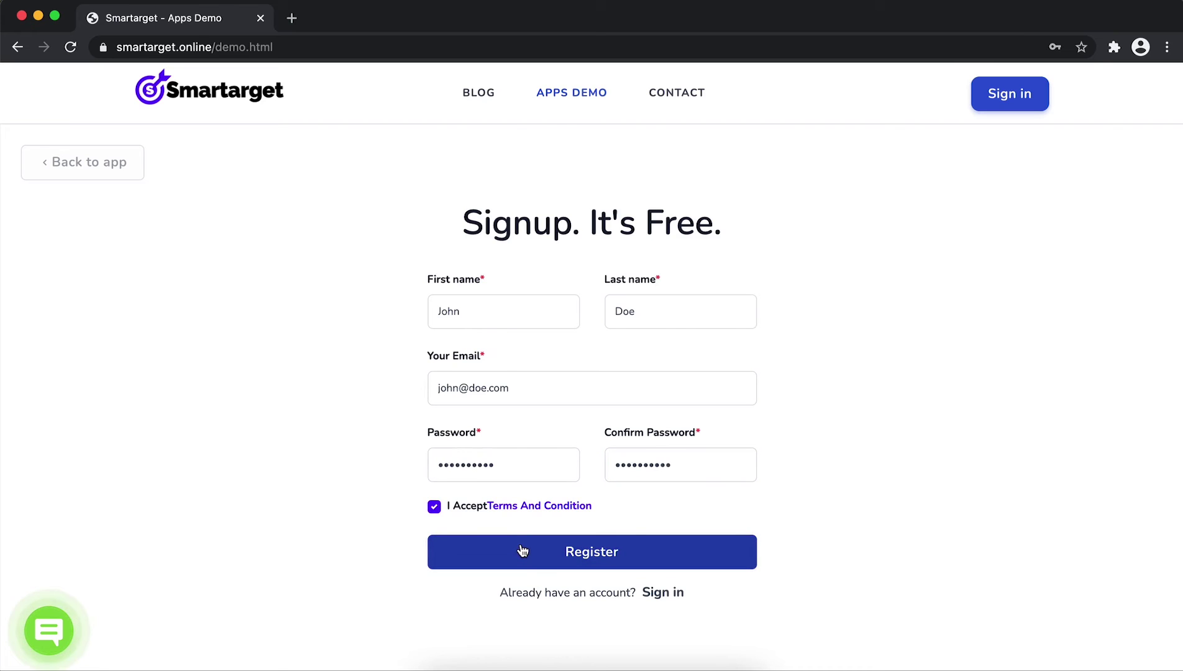
pyautogui.click(1003, 324)
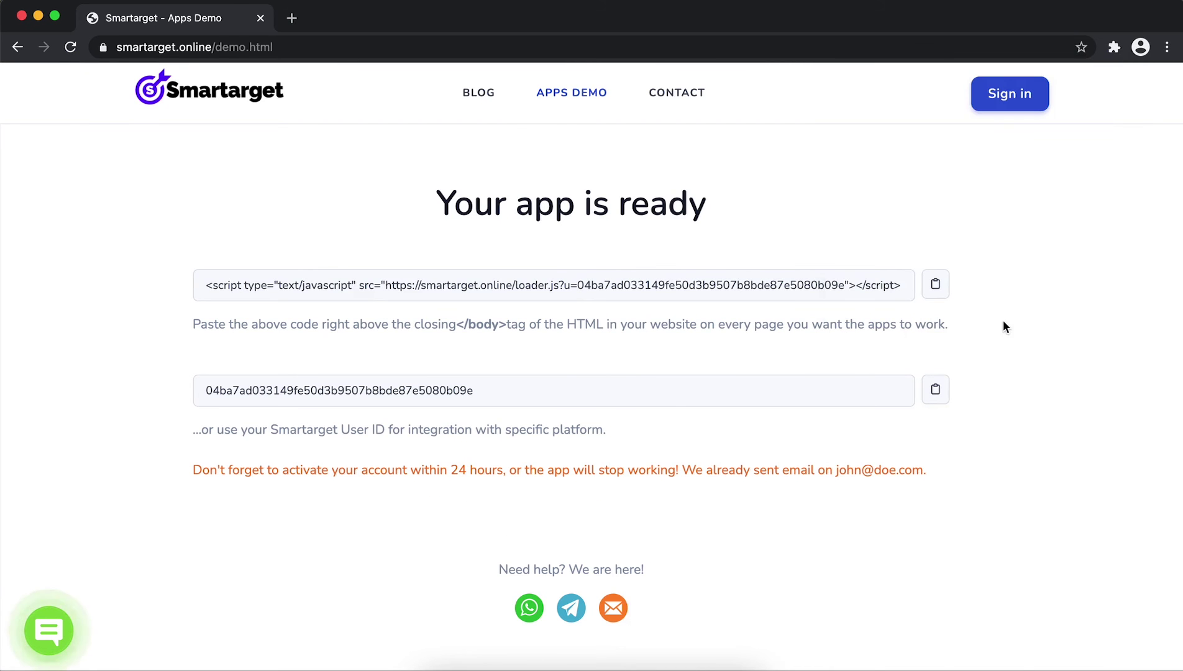
# Copy the embed script to the clipboard and highlight </body> in the instructions
pyautogui.click(940, 286)
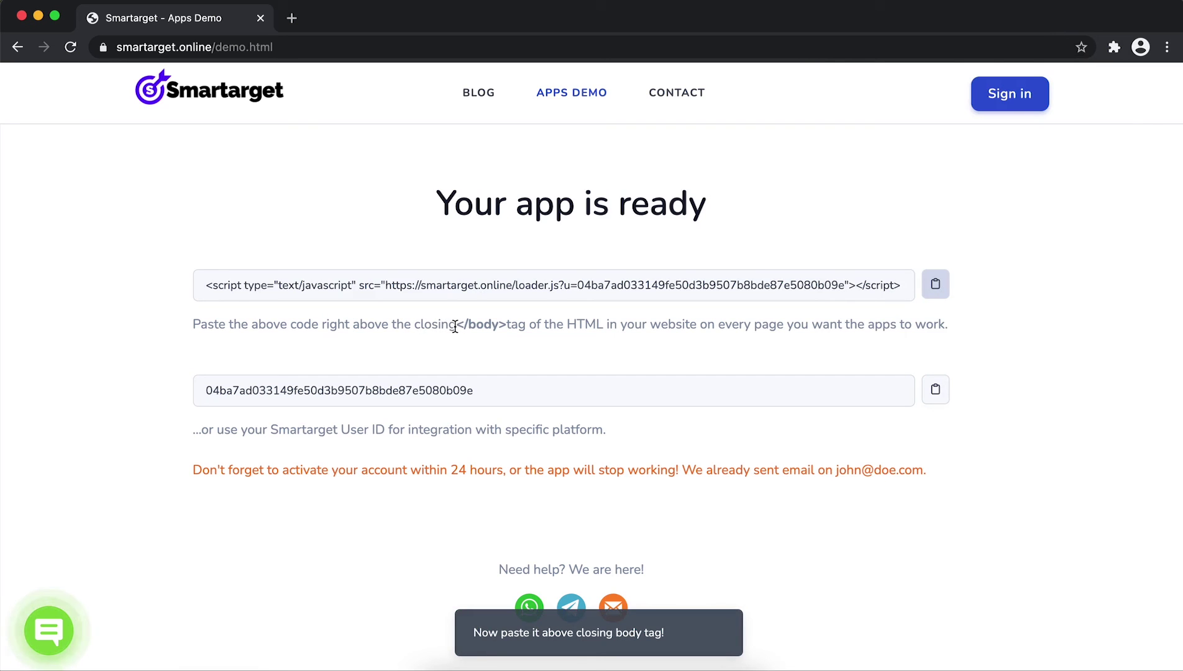
pyautogui.moveTo(455, 324); pyautogui.dragTo(507, 325)
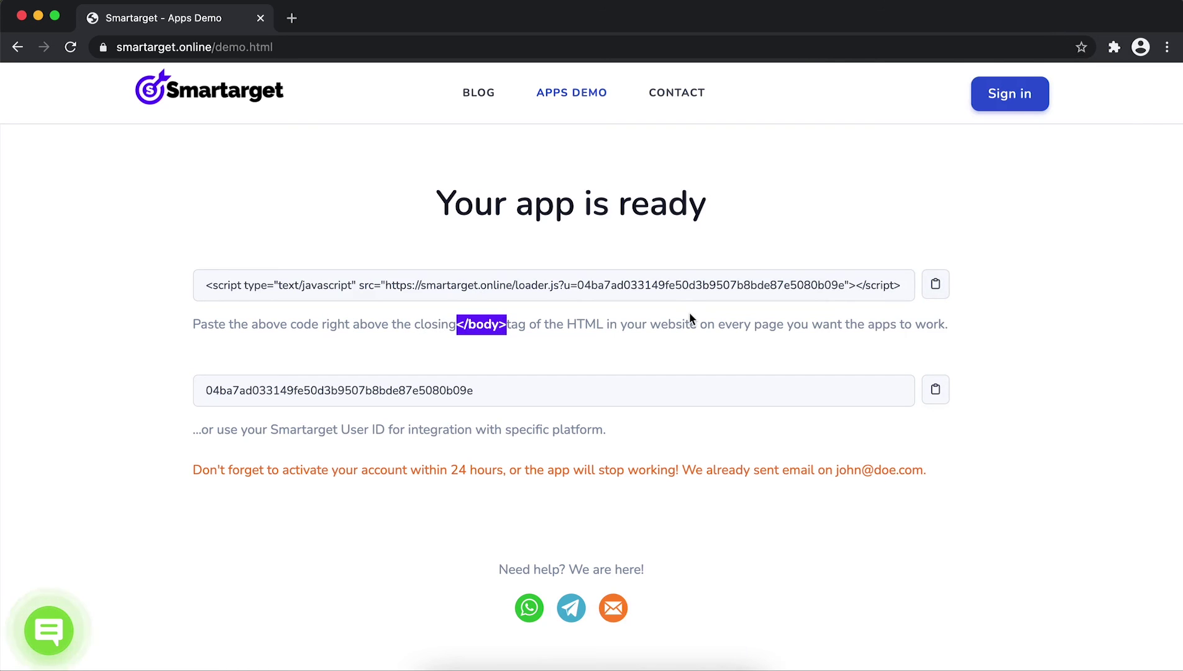